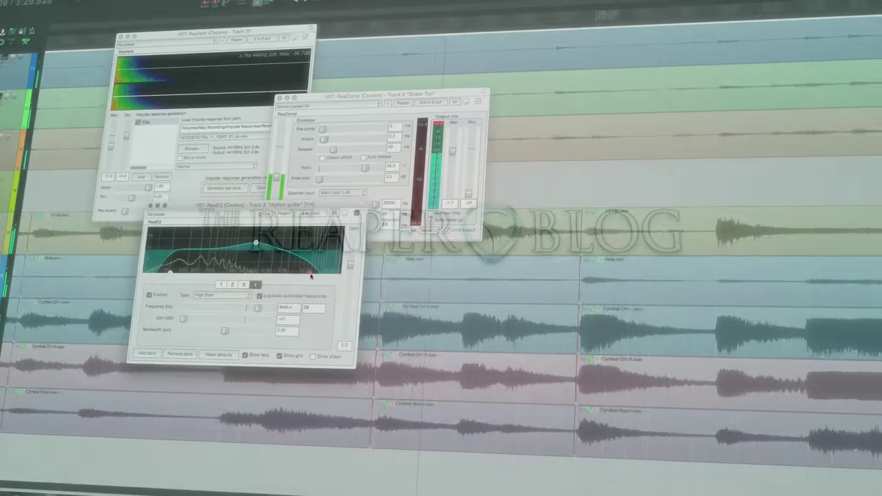
Push the high-shelf band's frequency up to about 18570 Hz
left_click_drag(311, 275, 338, 275)
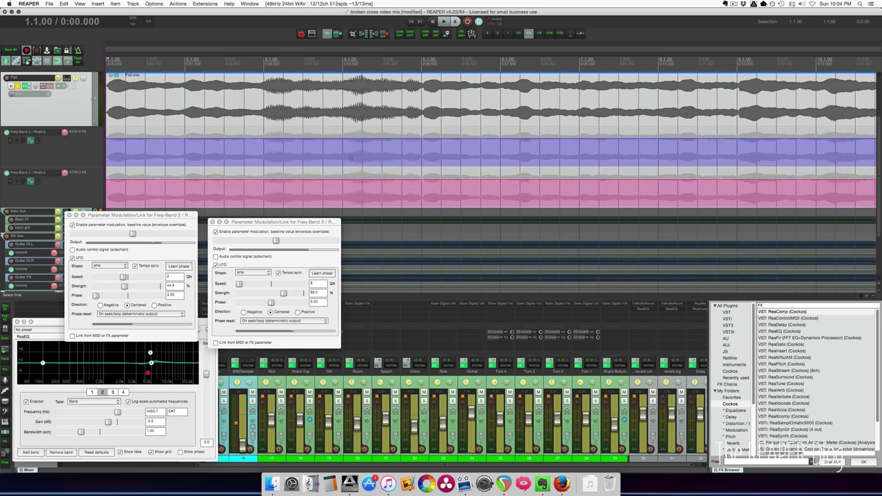
Start playback so the band 2 and 3 LFO sweeps record into their envelope lanes
key("space")
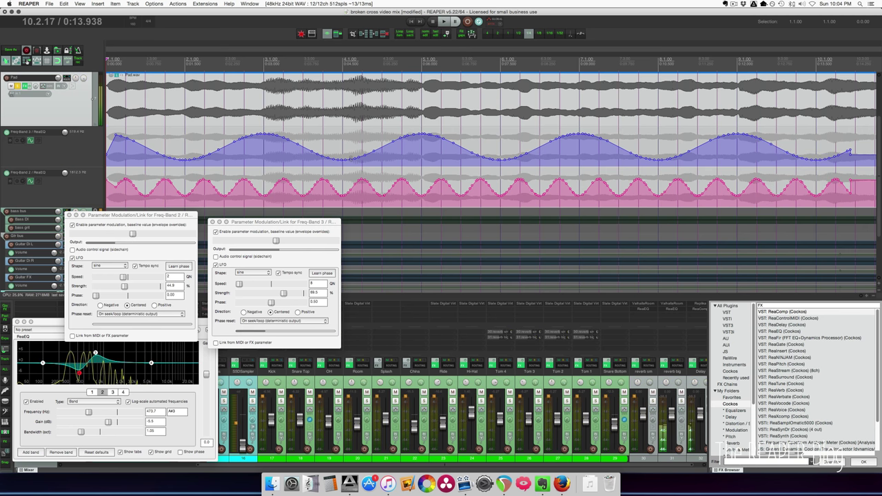
Stop playback, disable band 3's live LFO modulation, and play back the recorded envelope
key("space")
left_click(216, 231)
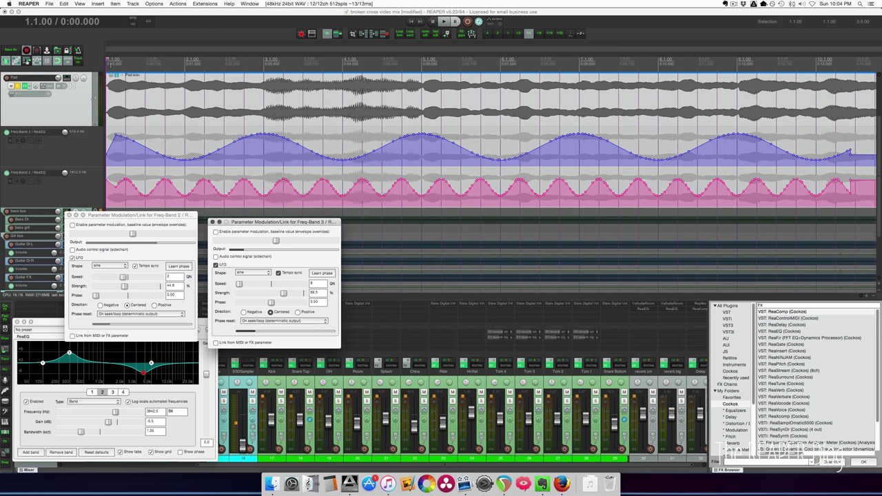
key("space")
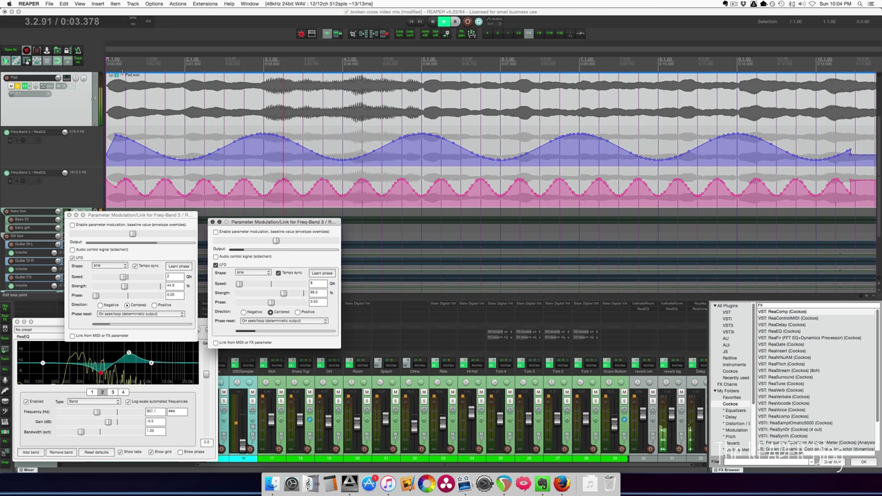
key("space")
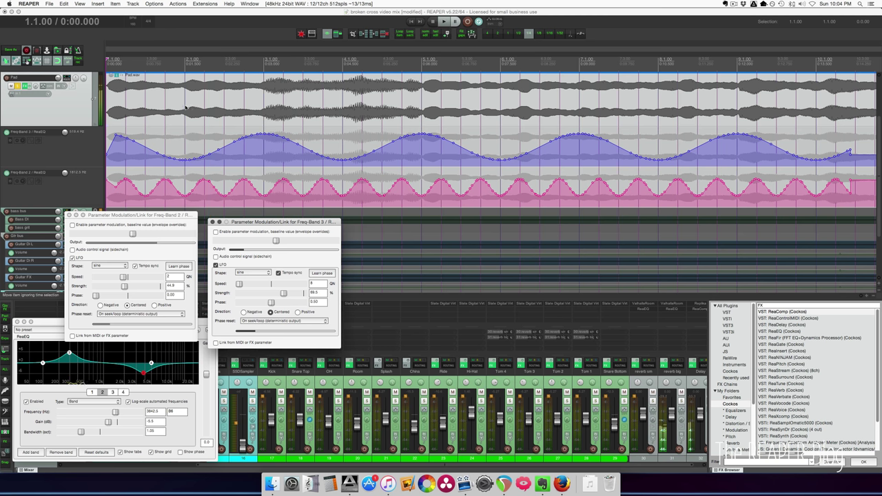
Try lowering and deleting envelope points, undo both edits, and clear the bar 4–6 selection
left_click_drag(227, 131, 263, 156)
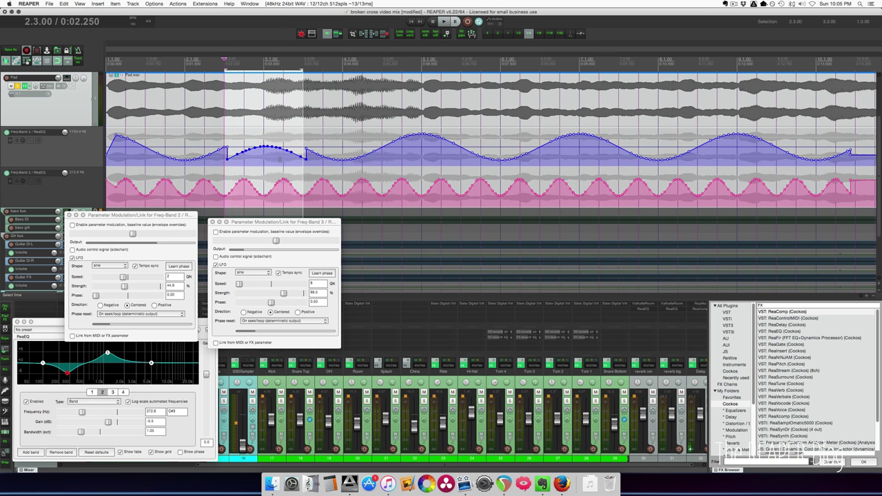
key("super+z")
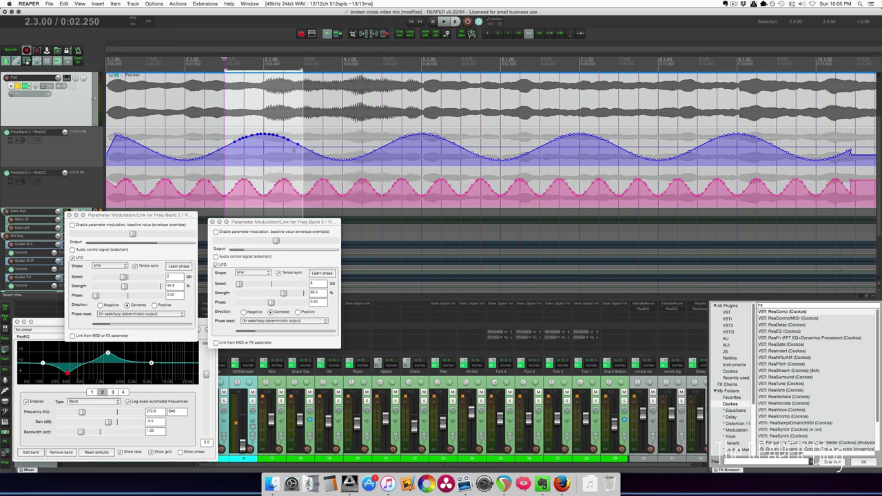
key("Delete")
key("super+z")
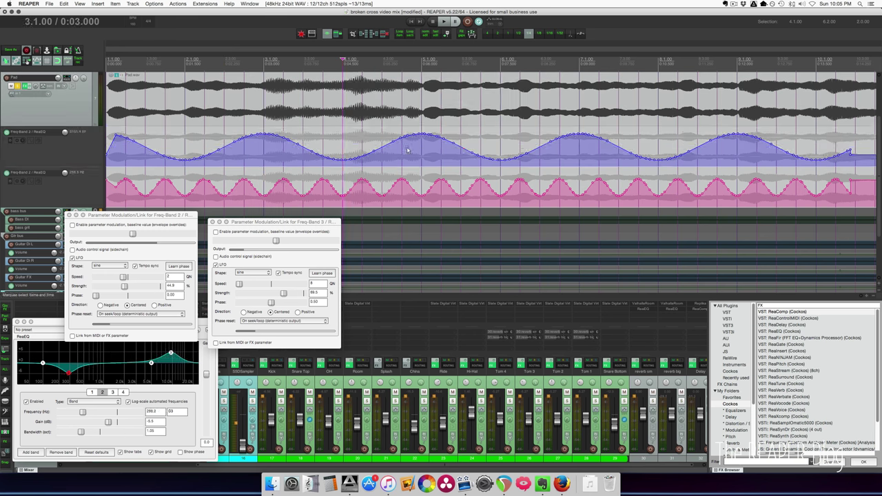
left_click_drag(343, 149, 520, 148)
left_click(316, 126)
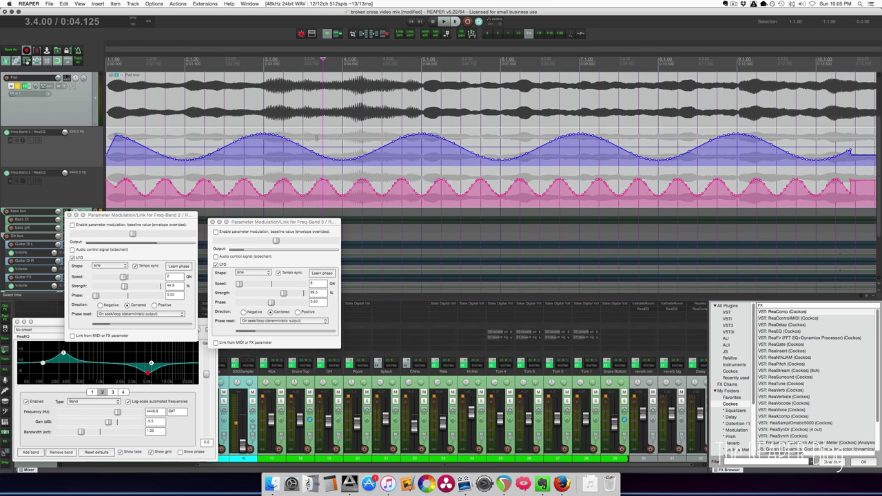
scroll(317, 138, "down", 3)
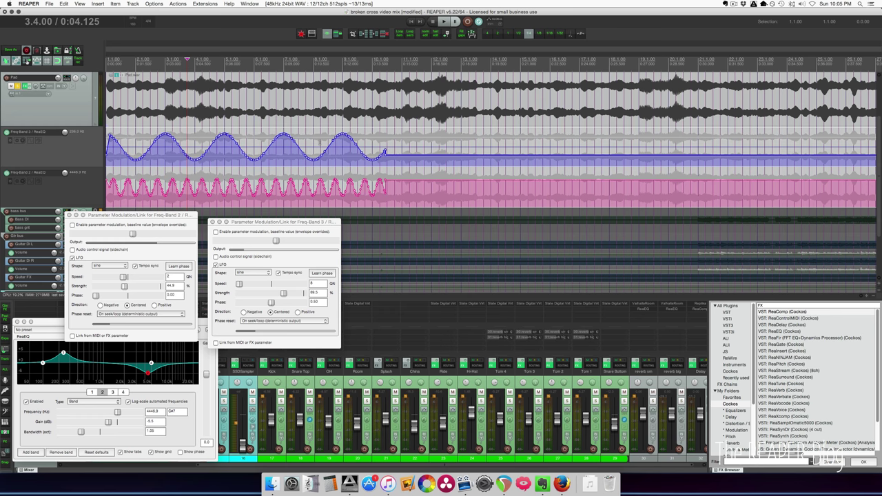
Set band 2's LFO shape to saw, then add ReaEQ to the Pad track
left_click_drag(81, 216, 80, 220)
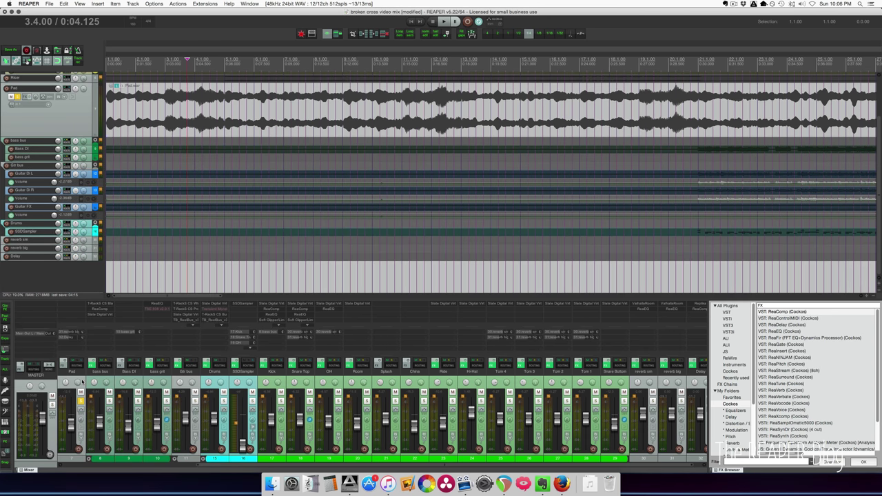
left_click(92, 109)
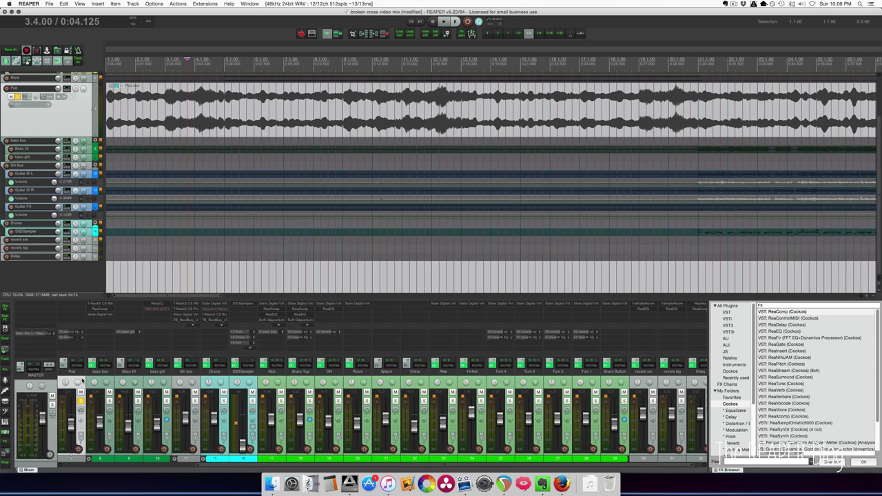
left_click_drag(82, 380, 82, 379)
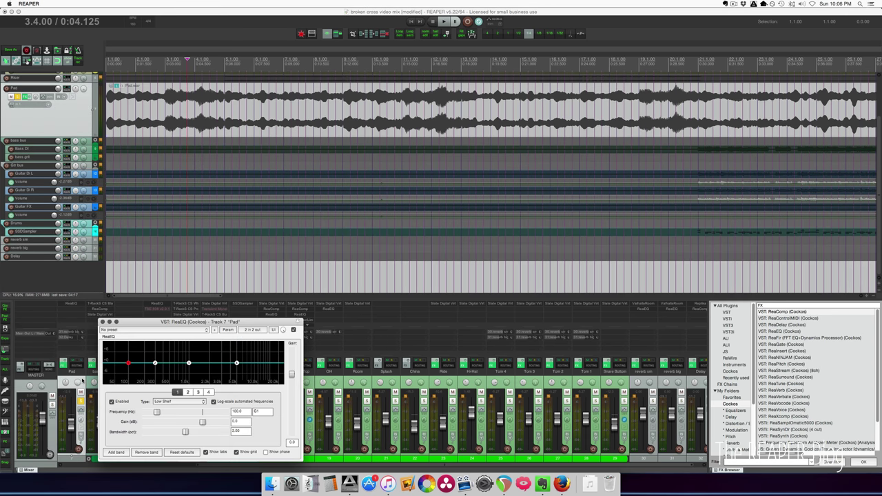
left_click_drag(170, 324, 251, 183)
Make ReaEQ band 2 a narrow boost at about 356 Hz
mouse_move(224, 220)
left_mouse_down()
mouse_move(227, 202)
mouse_move(219, 210)
left_mouse_up()
scroll(228, 202, "down", 5)
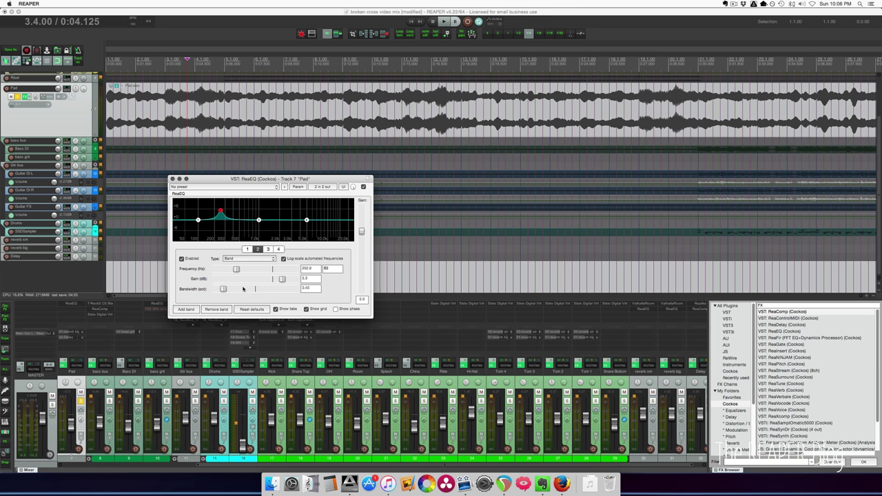
left_click_drag(236, 269, 241, 269)
left_click(297, 186)
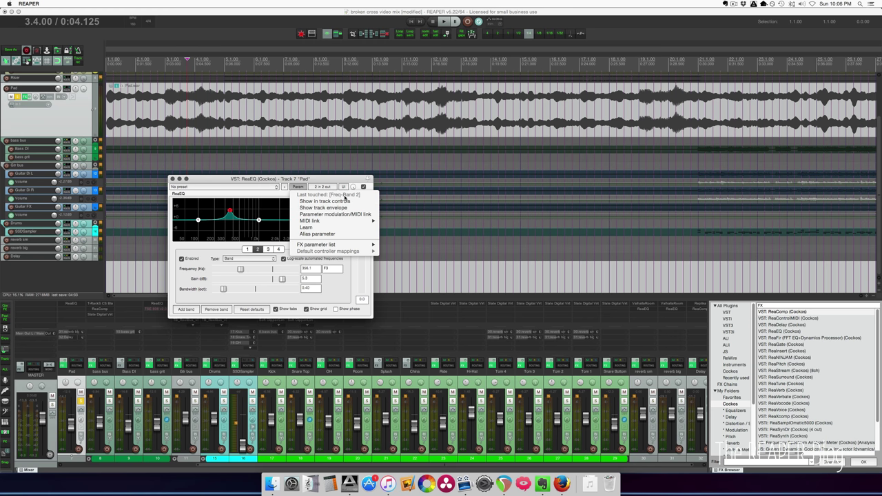
Show the band 2 frequency envelope and set band 3's frequency to 1305.4 Hz
left_click(344, 201)
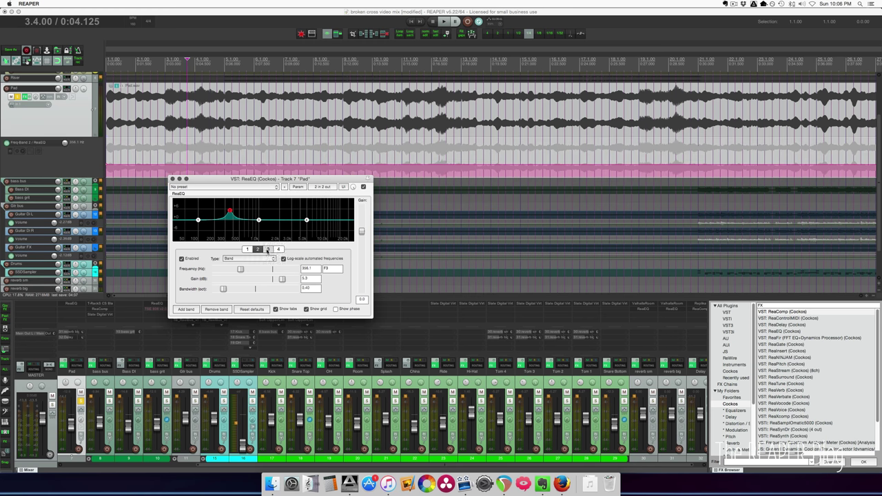
left_click(267, 249)
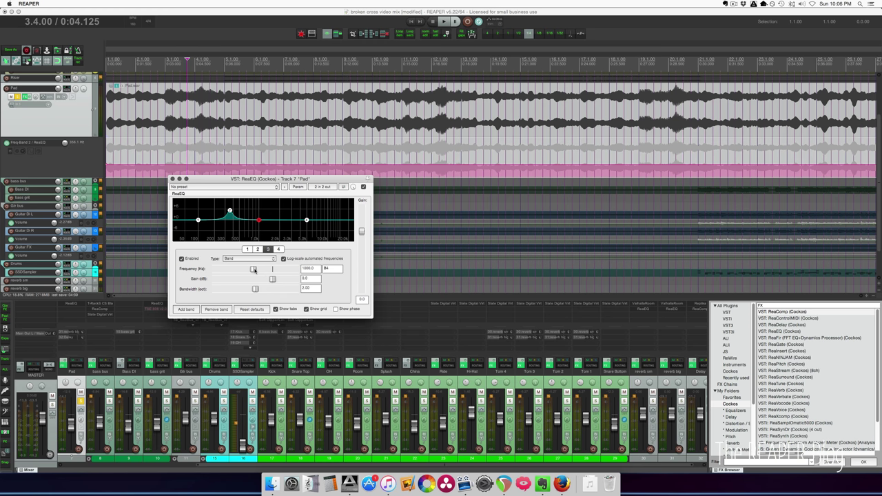
left_click_drag(253, 270, 257, 270)
Show band 3's frequency envelope lane and boost its gain to 6.2 dB
left_click(297, 187)
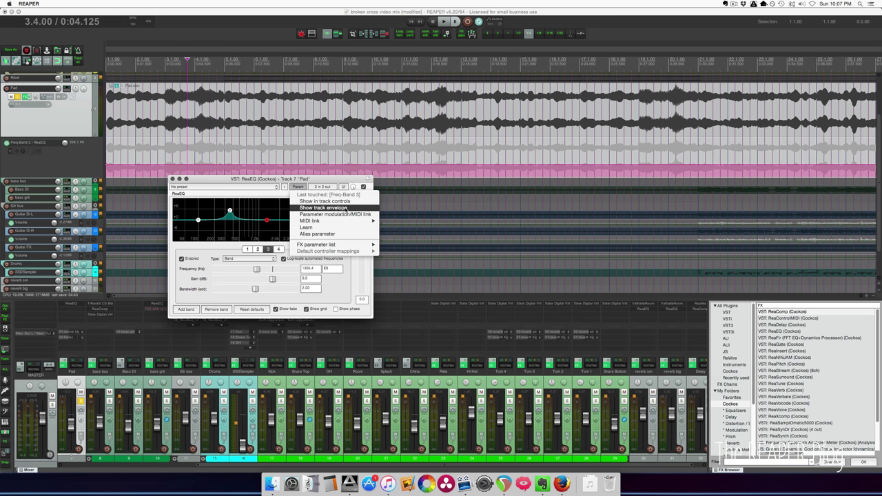
left_click(346, 207)
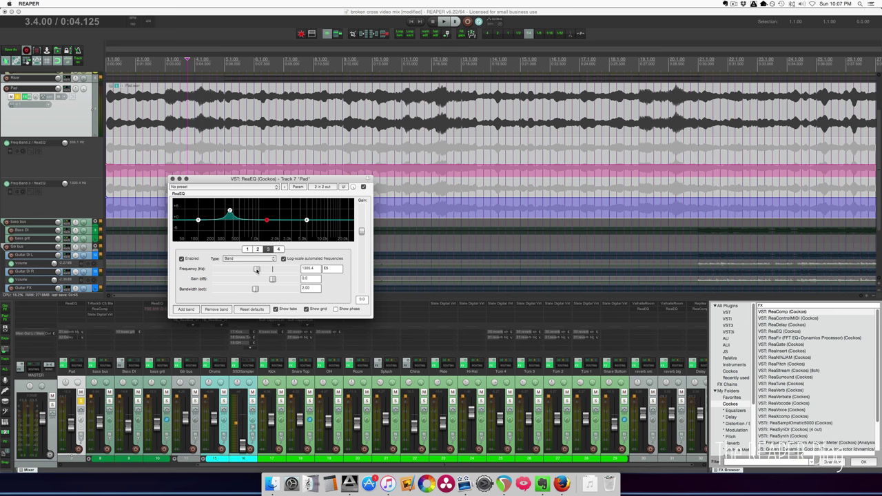
left_click_drag(273, 279, 223, 289)
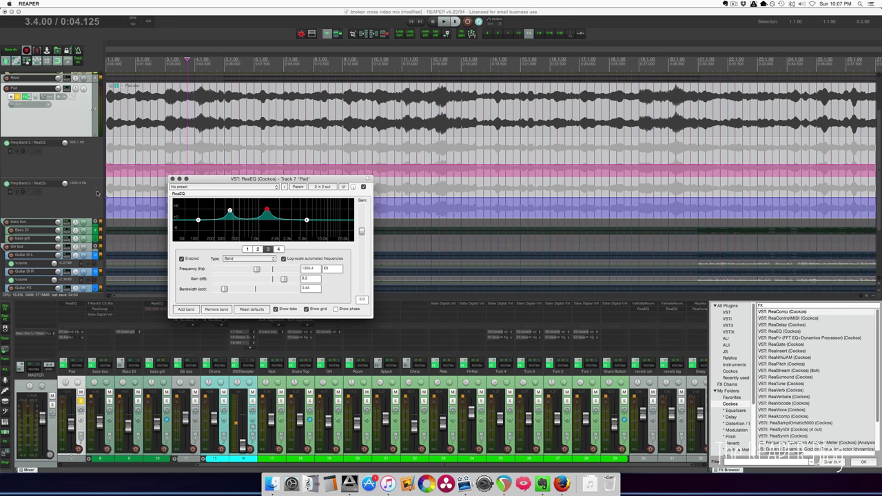
left_click(77, 155)
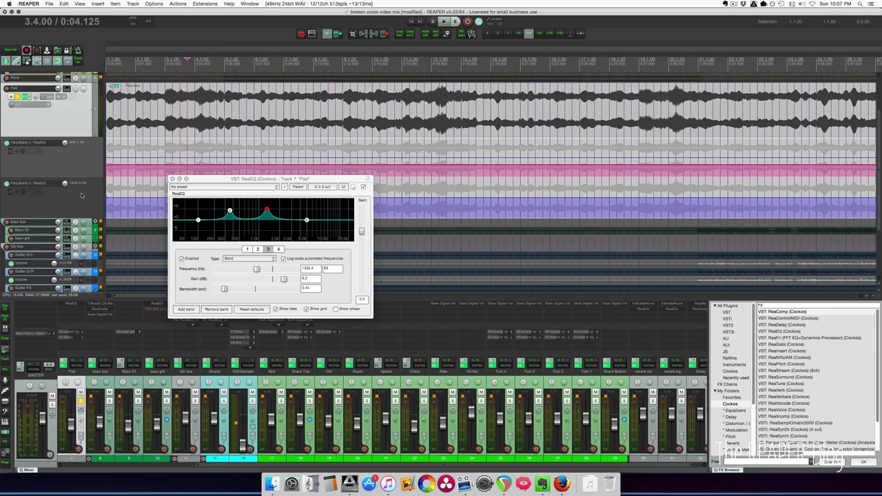
Check the automation preferences and close them
key("super+comma")
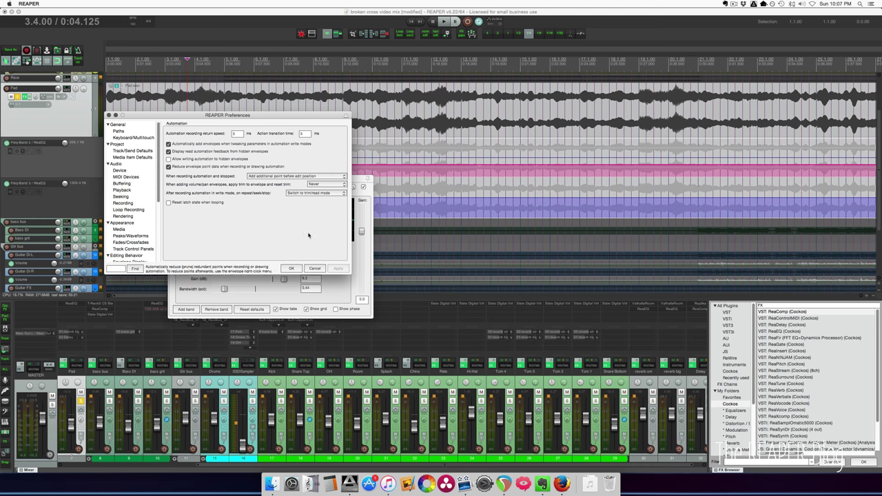
left_click(297, 268)
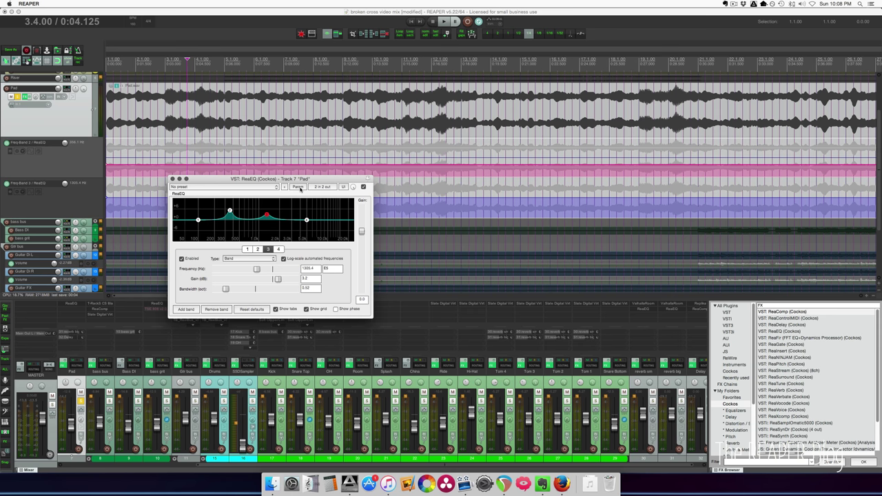
Enable a triangle LFO on band 3's frequency with the baseline set to the middle
left_click(297, 187)
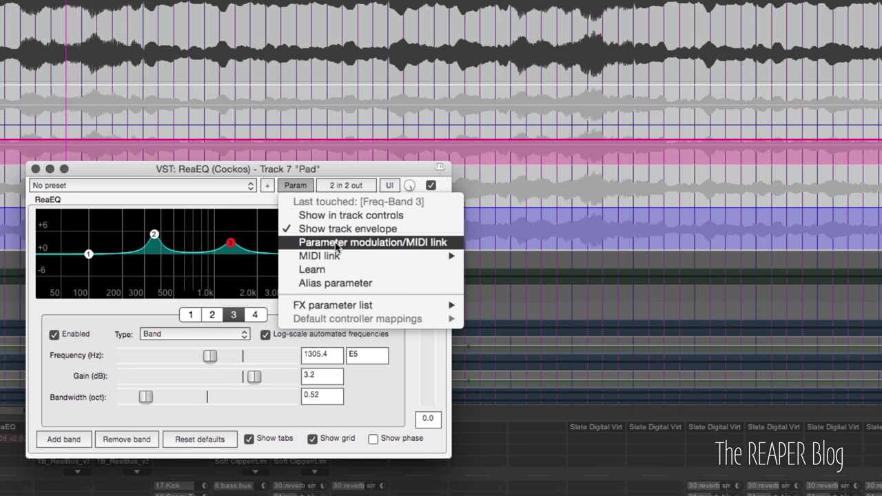
left_click(337, 243)
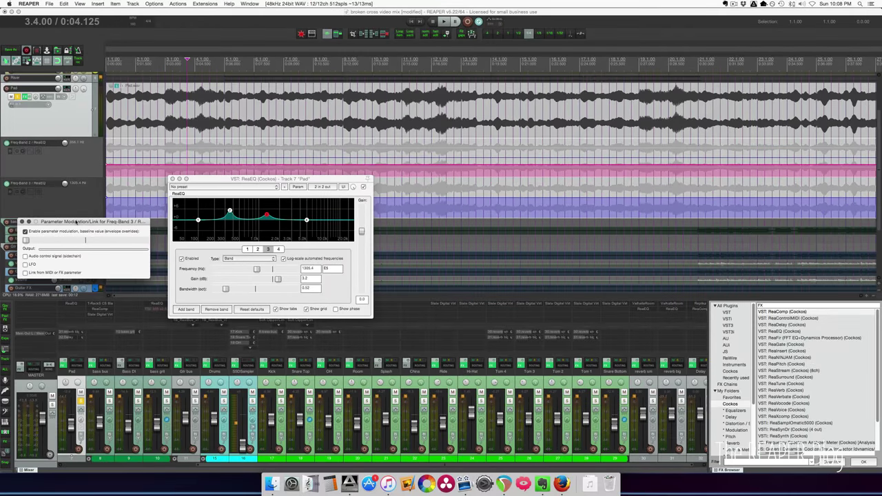
left_click_drag(76, 222, 326, 176)
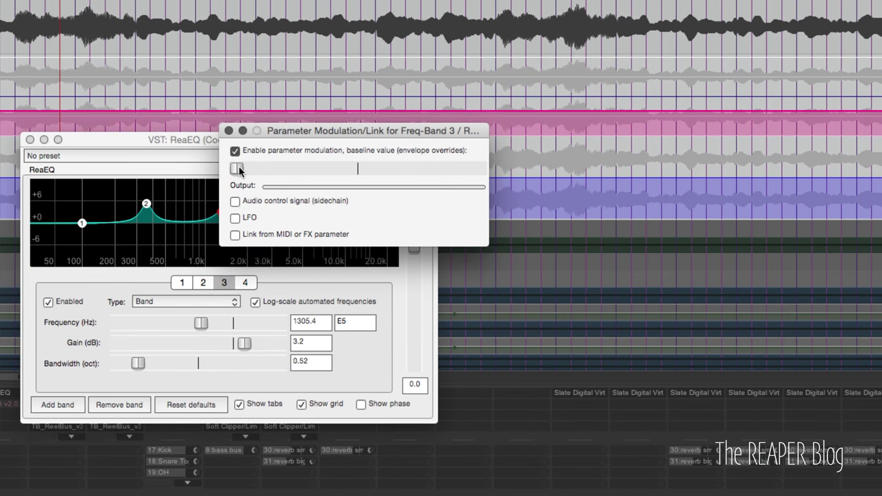
left_click_drag(276, 193, 333, 193)
left_click(235, 218)
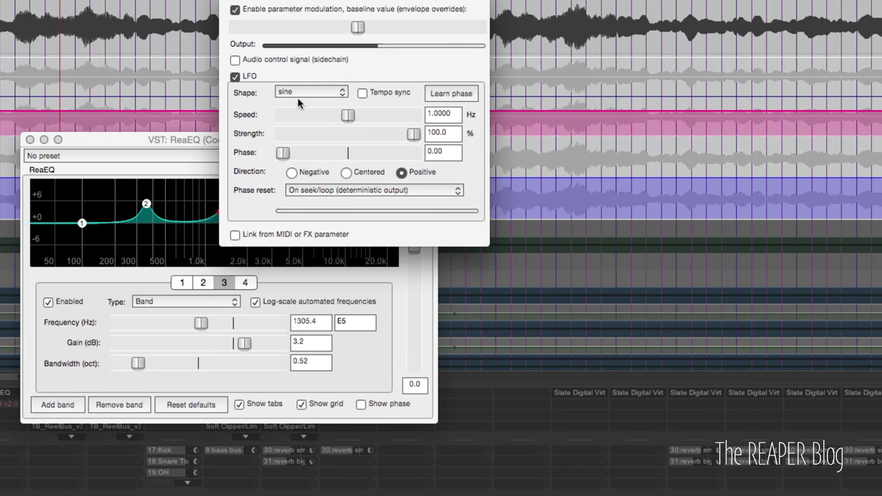
left_click(303, 93)
left_click(303, 133)
Tempo-sync the LFO at 8 QN, set strength to 58.8% and direction Centered
left_click(370, 95)
left_click_drag(348, 115, 338, 117)
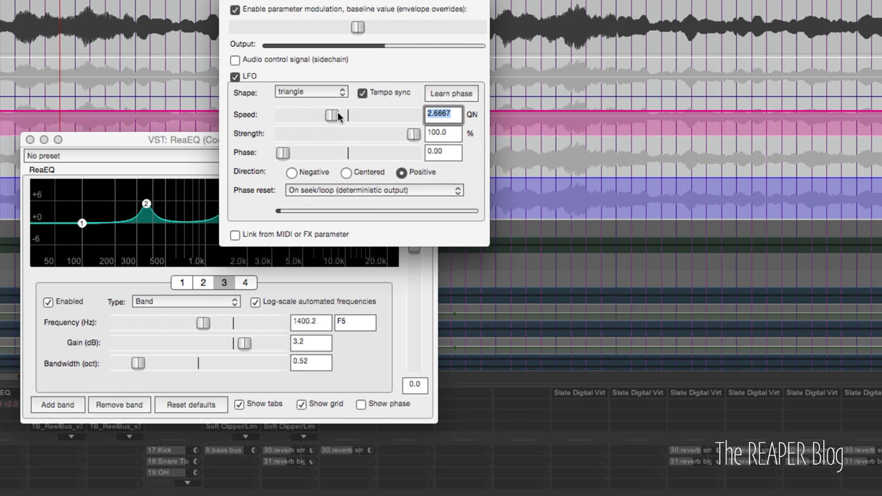
type("8")
key("Return")
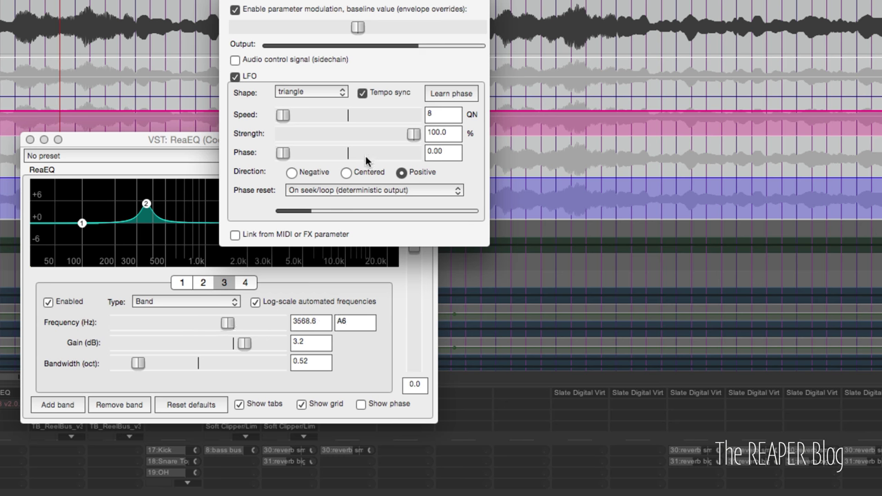
left_click_drag(414, 134, 359, 135)
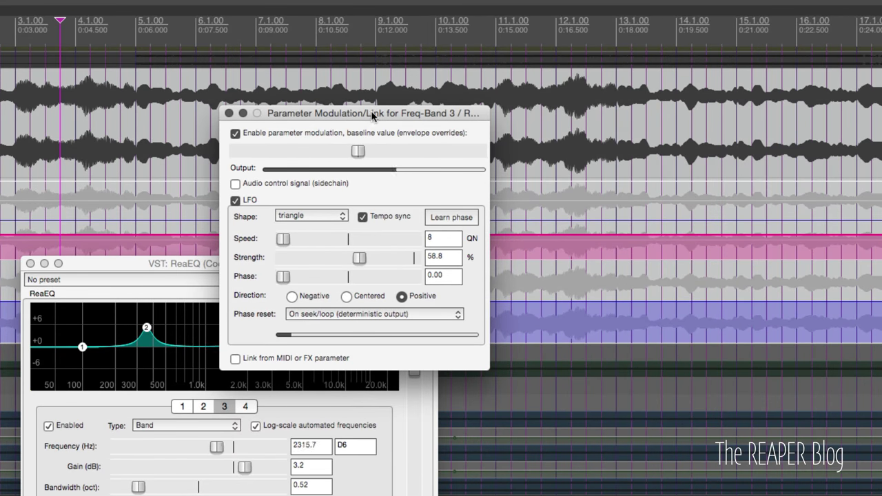
left_click_drag(371, 116, 620, 188)
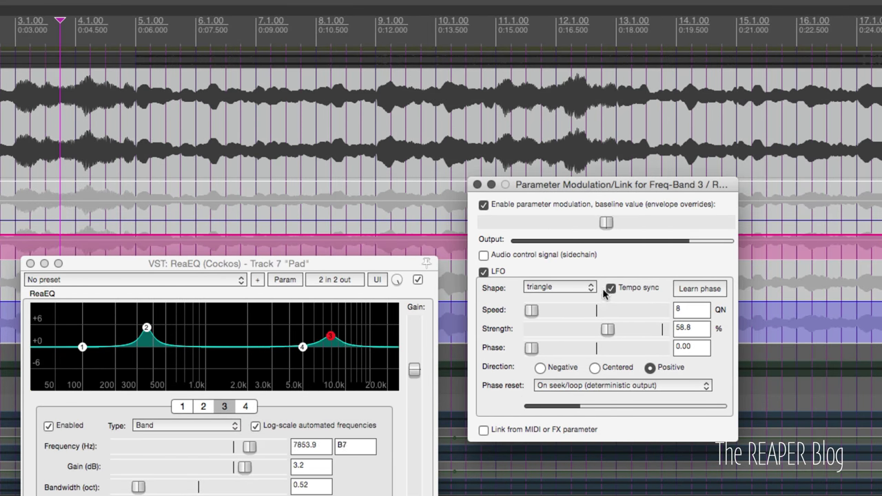
left_click(595, 368)
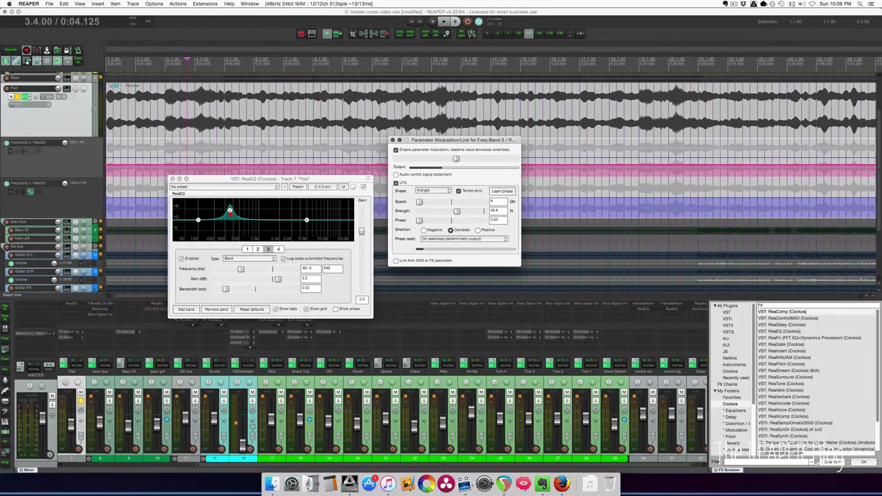
left_click(6, 240)
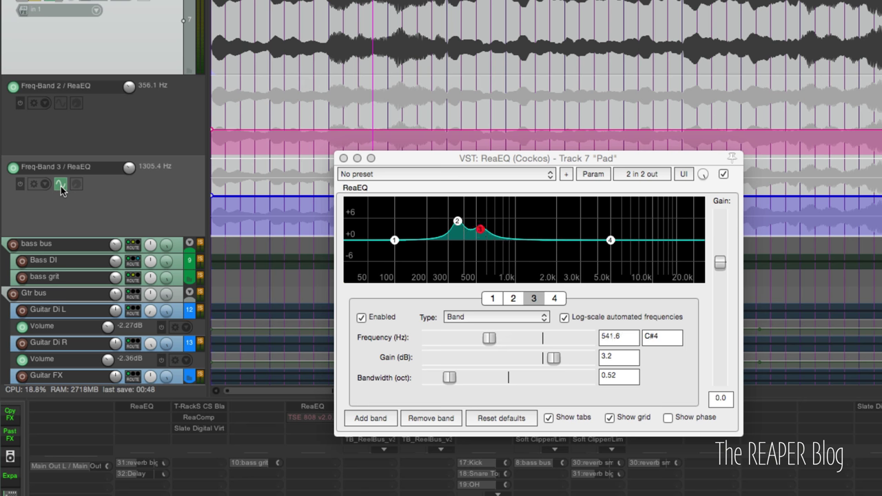
left_click(64, 149)
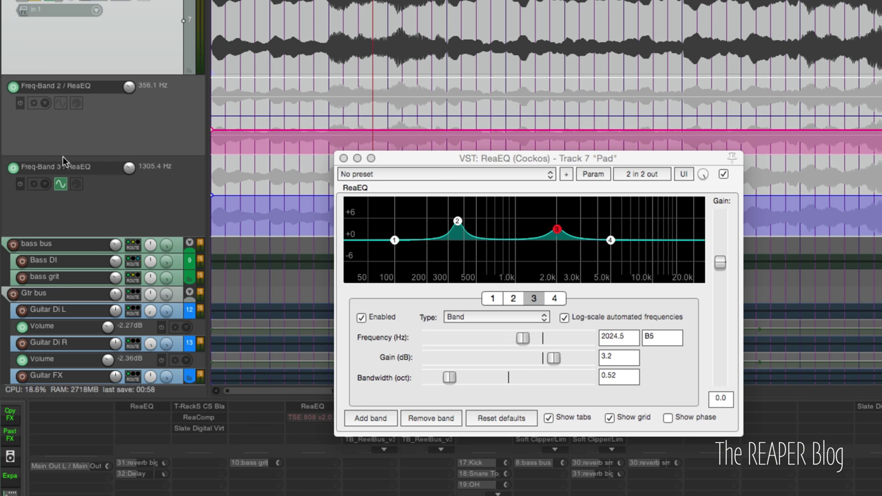
Enable a centered, tempo-synced 4 QN LFO at 57.7% on band 2; dip band 3 to -5.4 dB
left_click(59, 103)
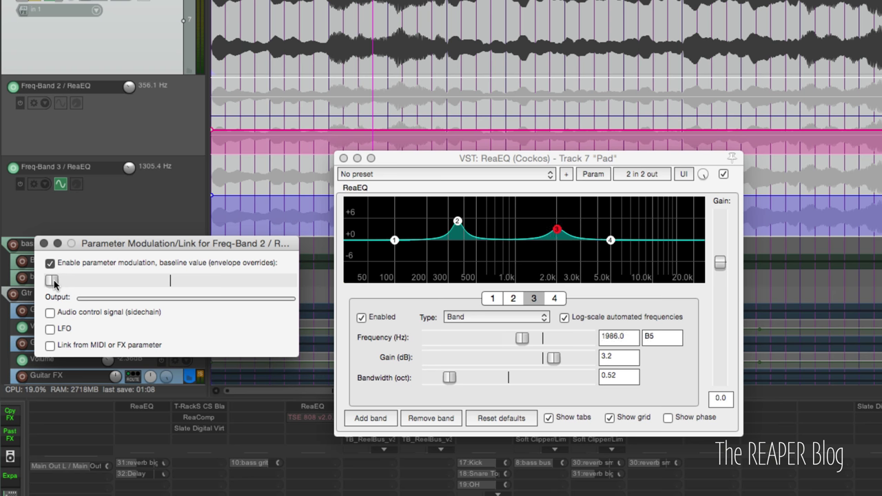
left_click_drag(55, 281, 174, 280)
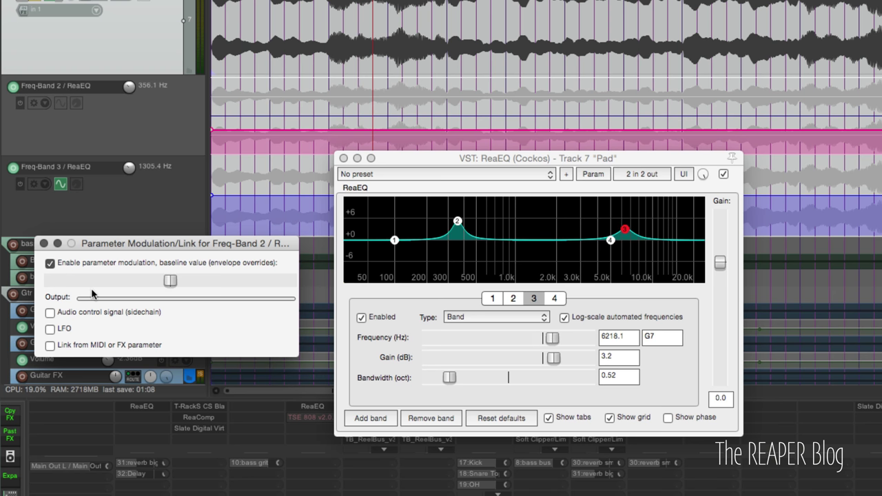
left_click(51, 330)
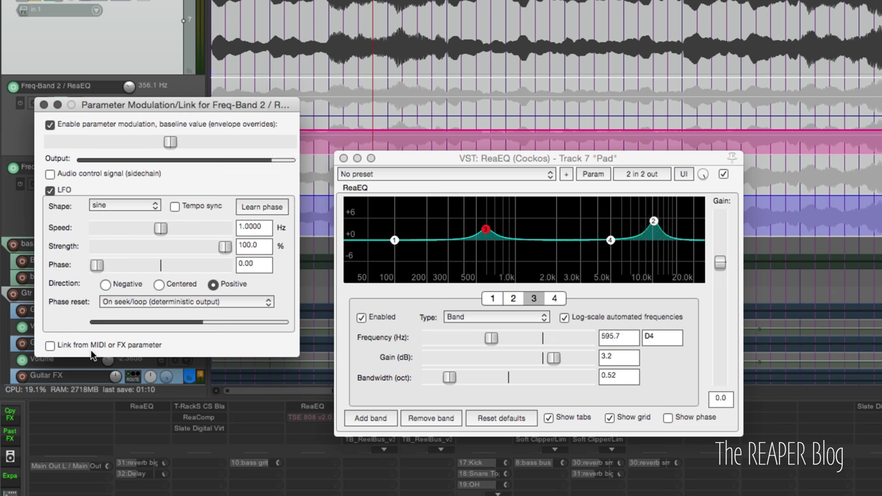
left_click(175, 206)
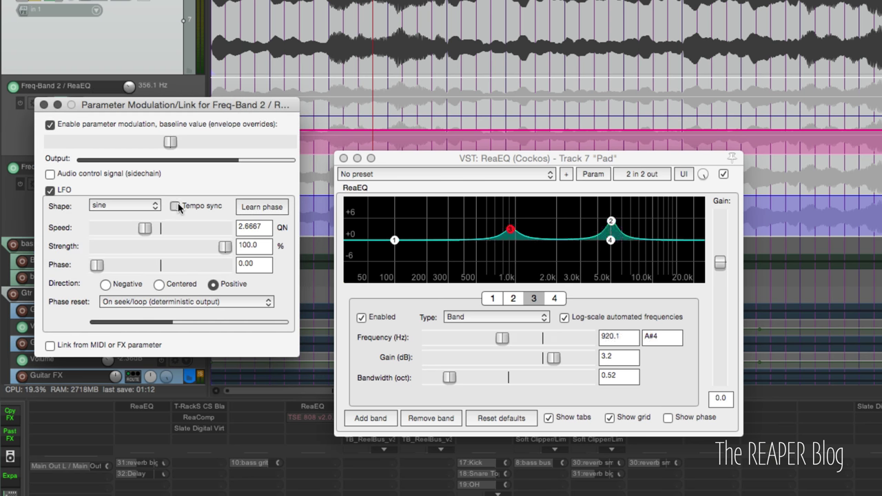
double_click(252, 228)
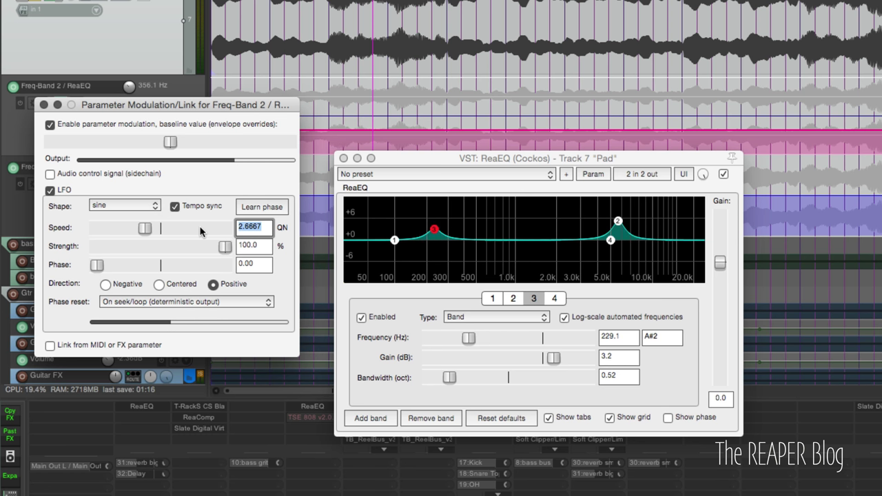
type("4")
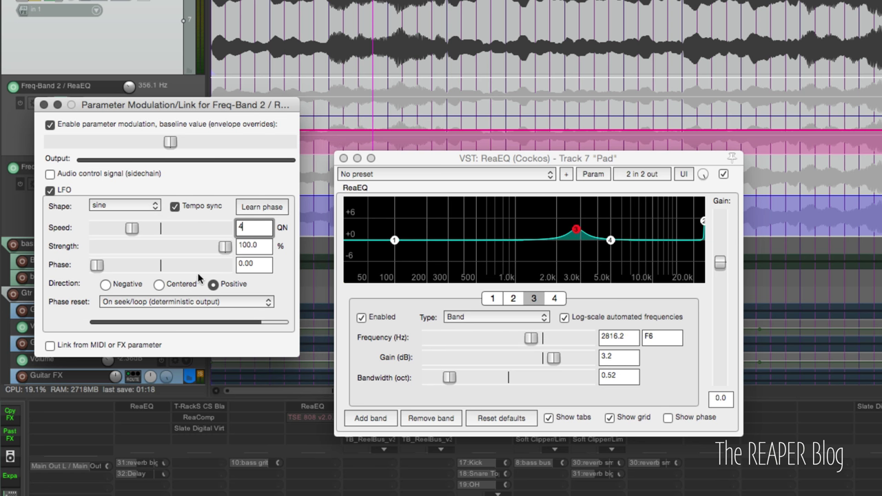
left_click_drag(225, 246, 171, 247)
left_click(159, 284)
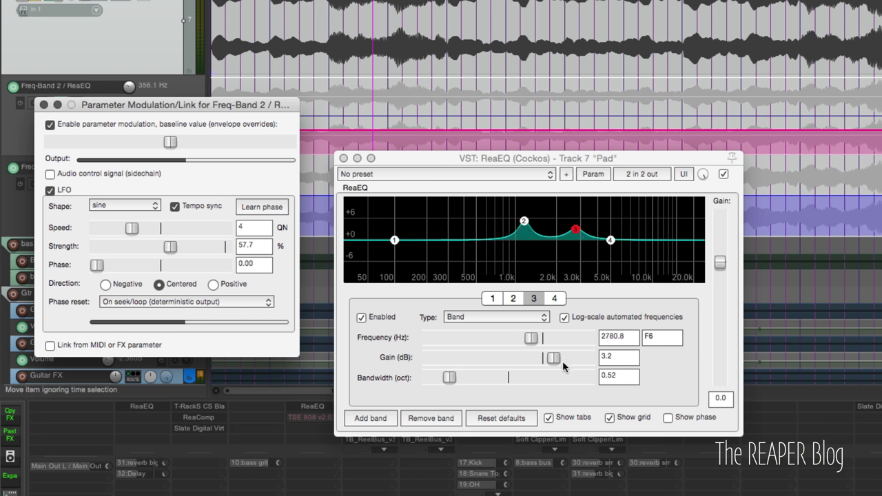
left_click_drag(554, 358, 525, 359)
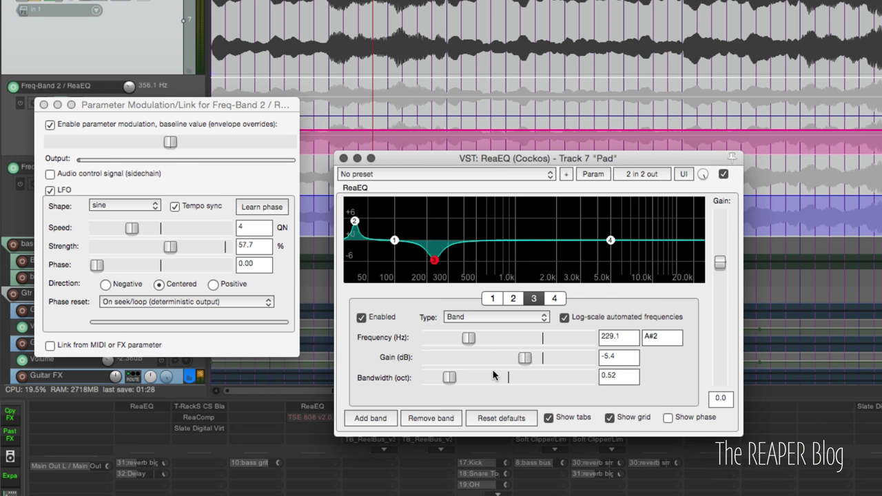
Close band 2's modulation settings and set the global automation override to Write
left_click(43, 105)
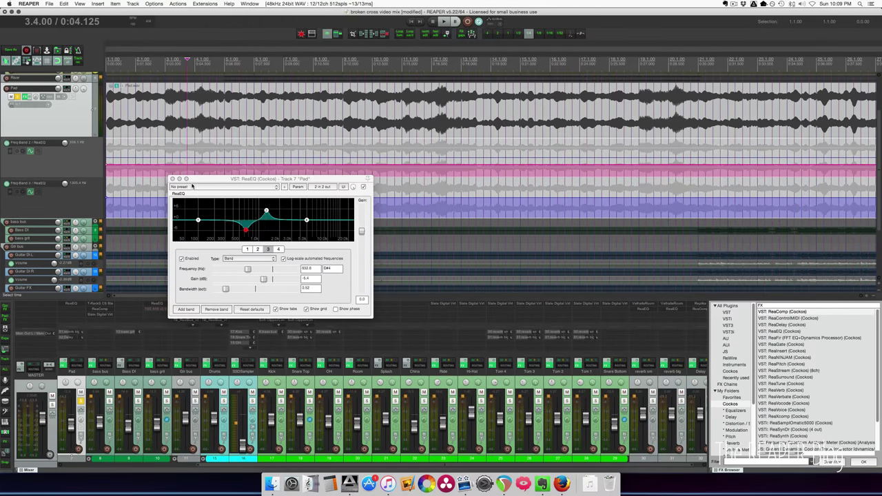
left_click_drag(410, 158, 308, 239)
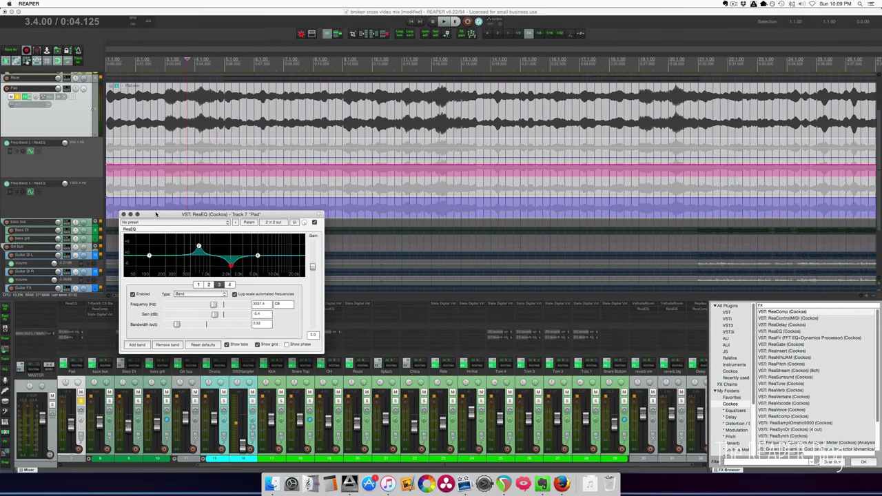
left_click(144, 116)
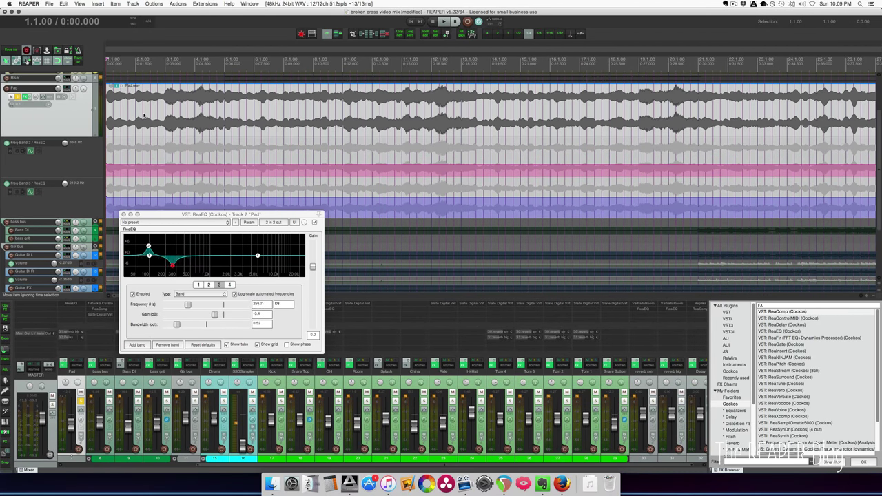
left_click(479, 21)
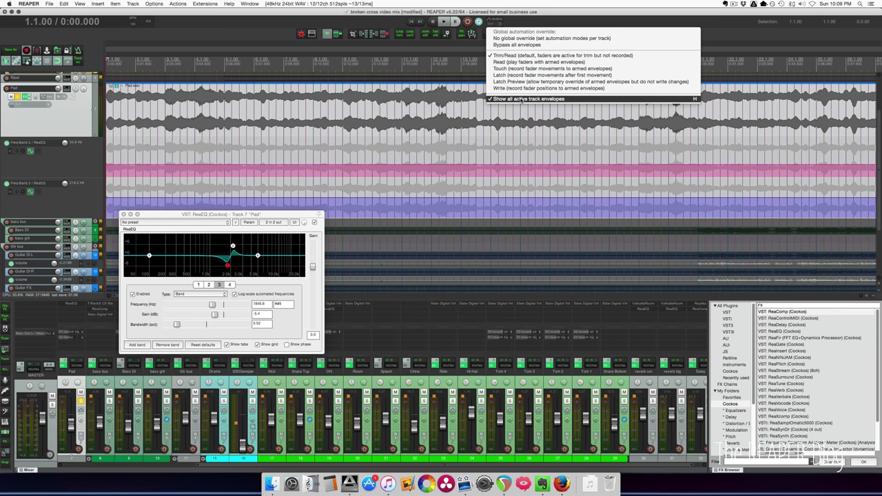
left_click(522, 99)
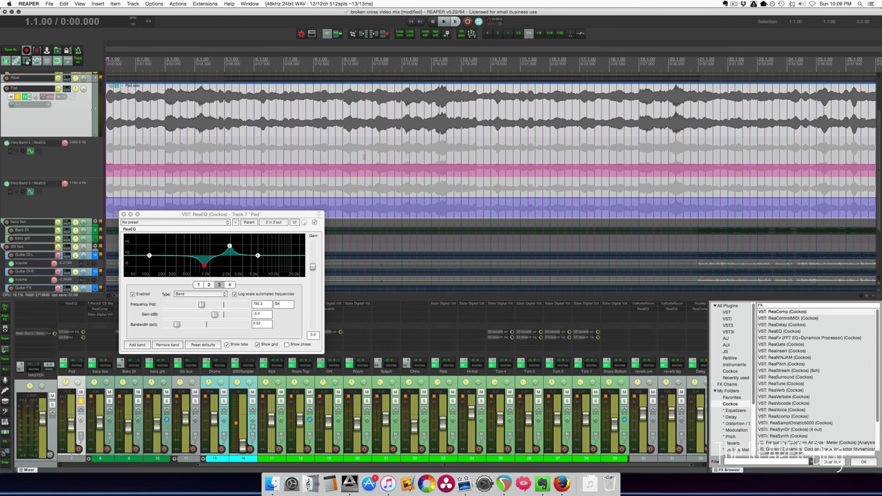
left_click_drag(262, 215, 323, 228)
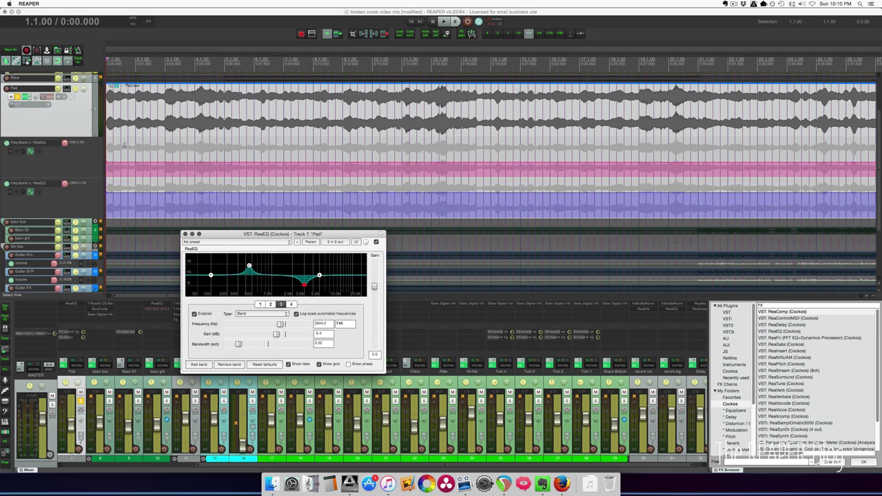
Start recording playback and switch band 3's LFO shape to saw L
key("space")
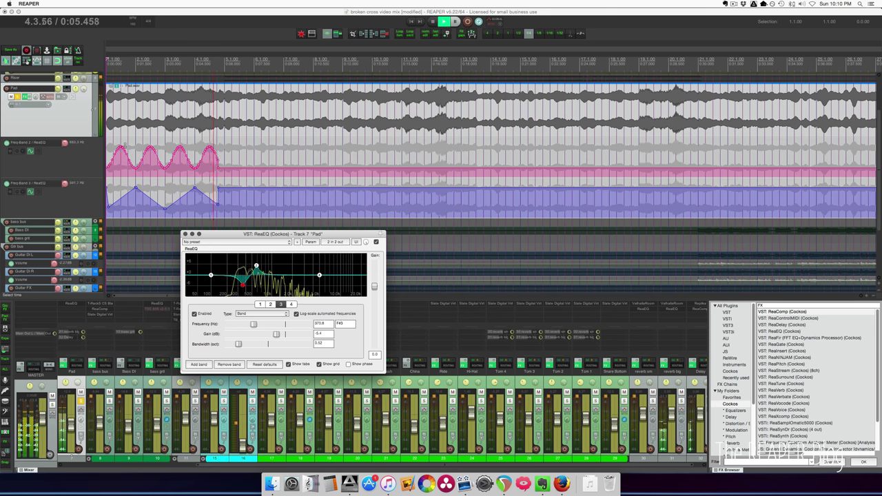
left_click(31, 192)
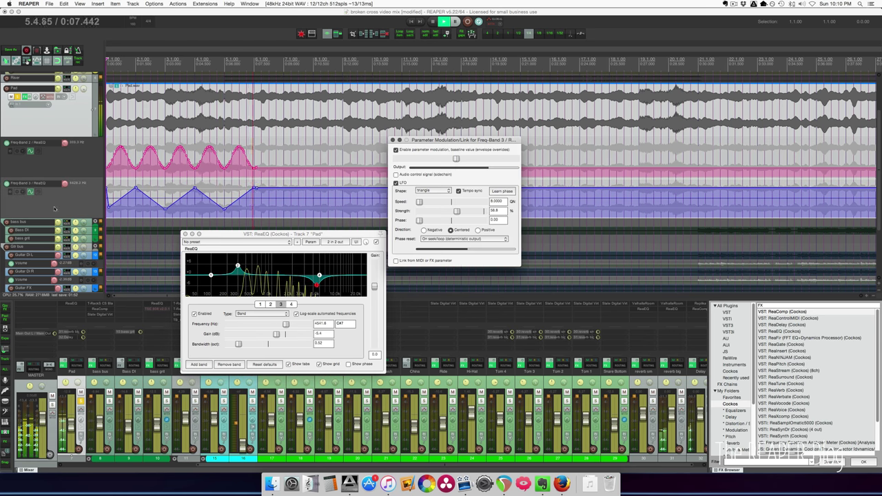
left_click(433, 190)
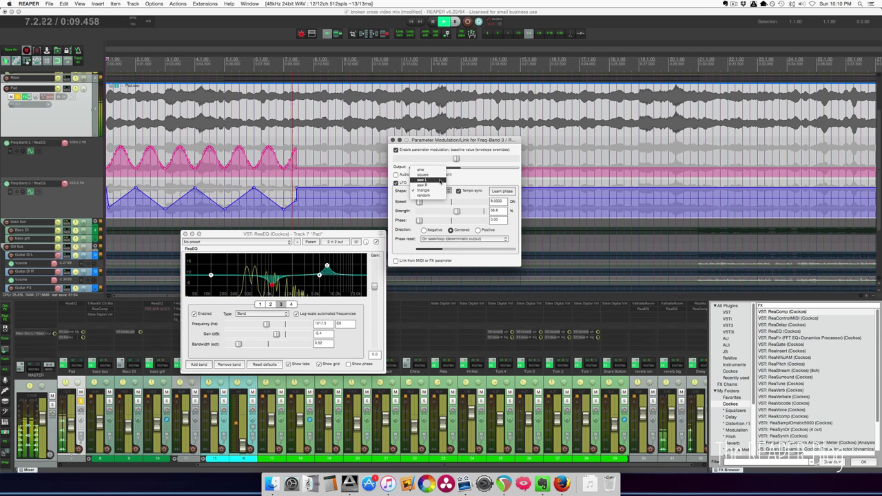
left_click(439, 181)
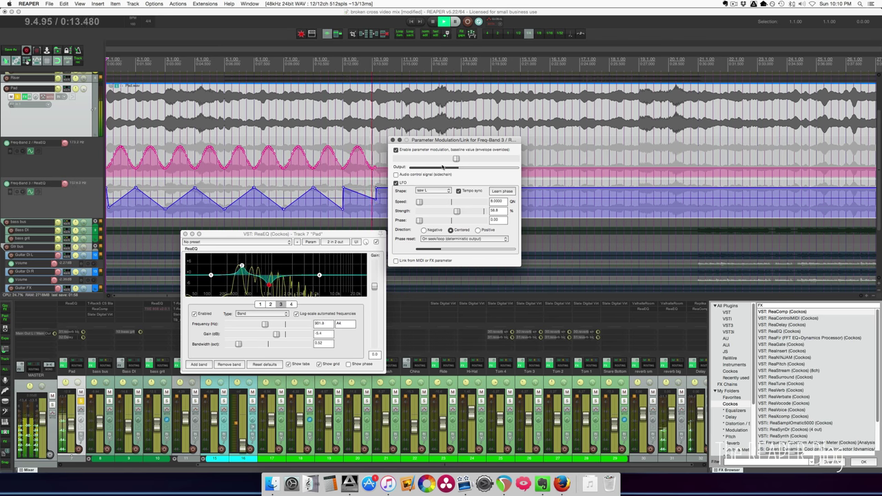
left_click_drag(454, 140, 569, 156)
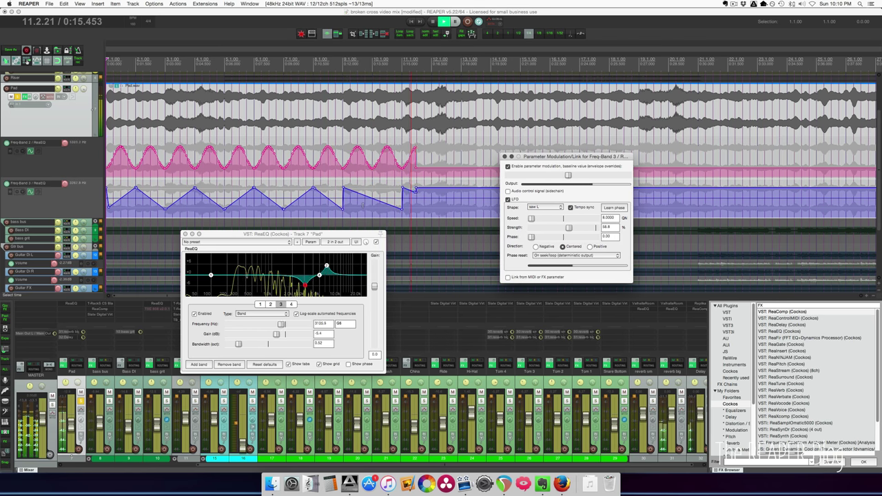
Change band 3's LFO shape to square, then to random, while recording
left_click(544, 207)
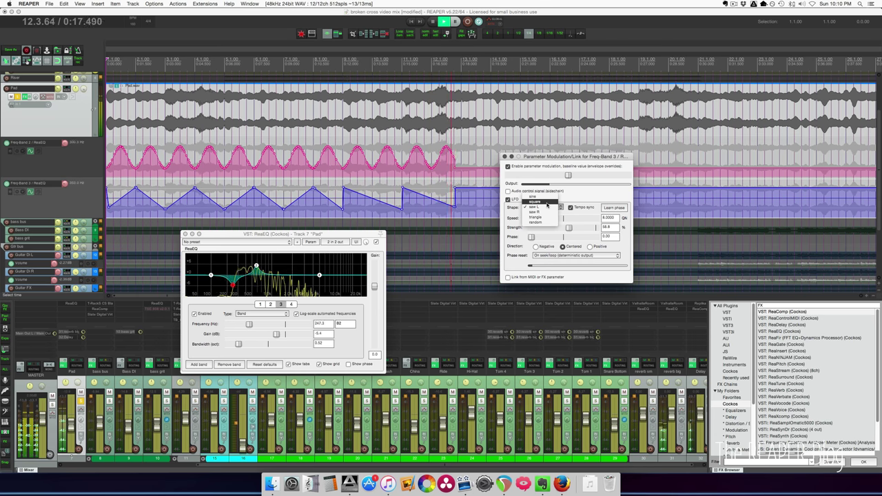
left_click(544, 200)
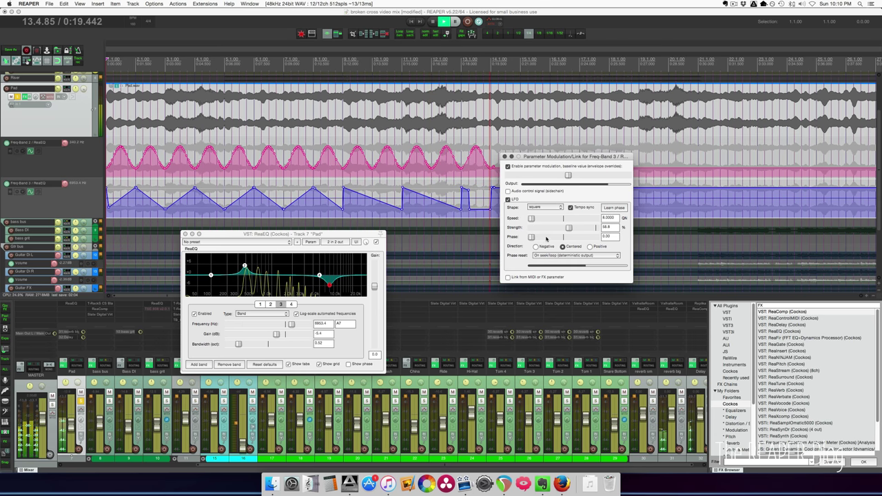
left_click_drag(559, 160, 679, 182)
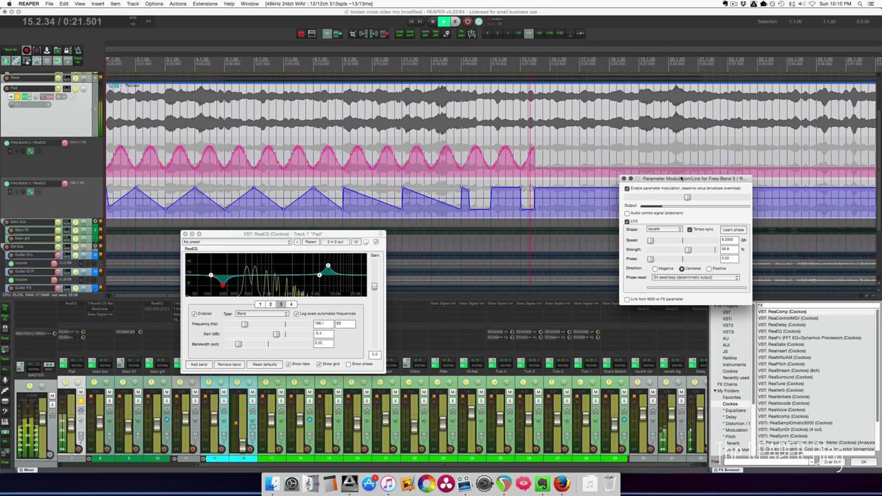
left_click(657, 230)
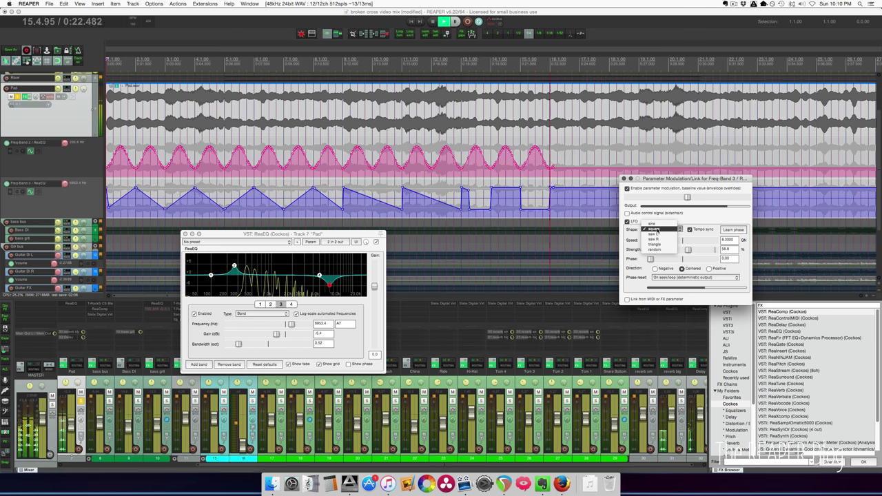
left_click(653, 249)
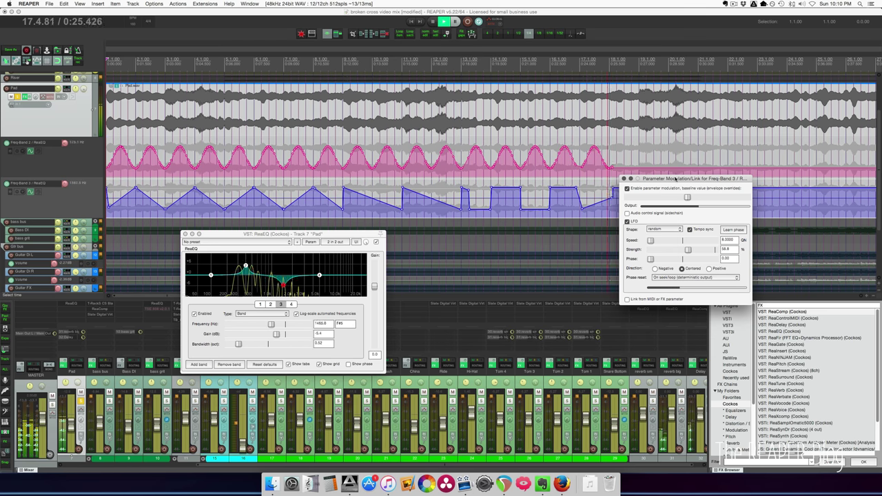
left_click_drag(677, 180, 439, 221)
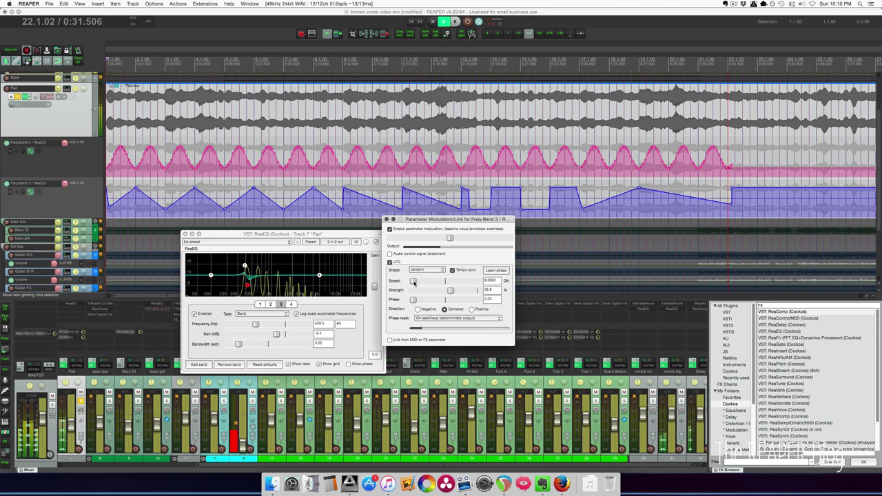
Lower the Freq-Band 3 random LFO speed to 0.6000 while recording, then stop playback
left_click_drag(413, 282, 476, 282)
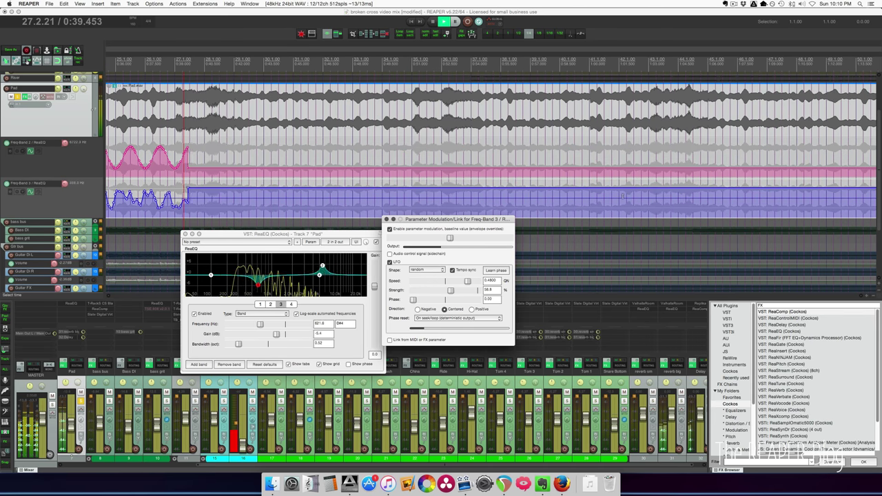
key("space")
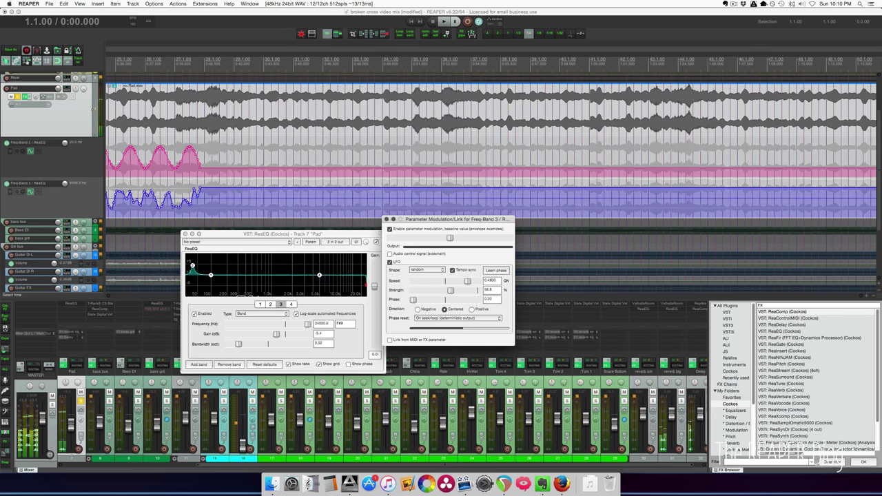
Disable Freq-Band 3's LFO modulation, close both bands' modulation windows, and zoom out to the full envelopes
left_click(409, 229)
left_click(387, 219)
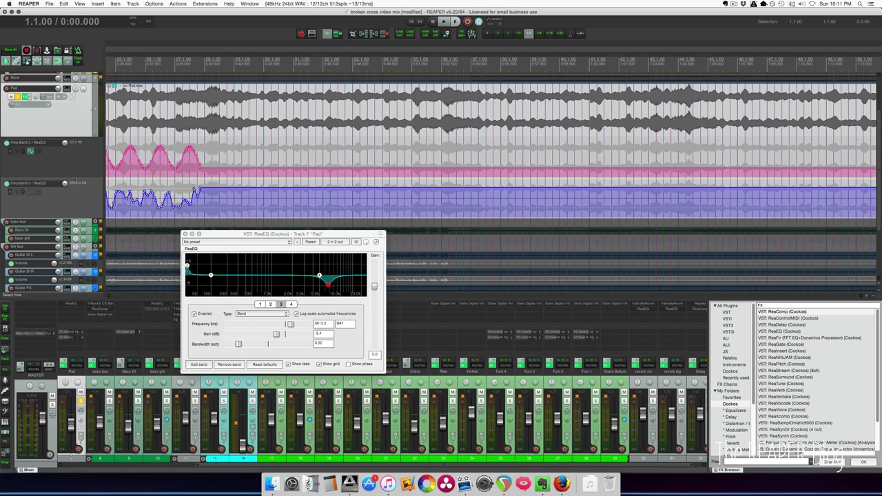
left_click(30, 150)
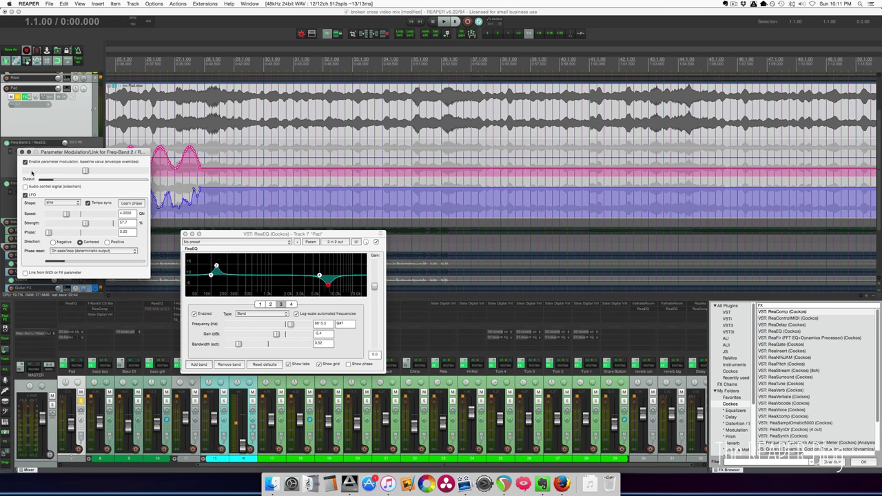
left_click(21, 152)
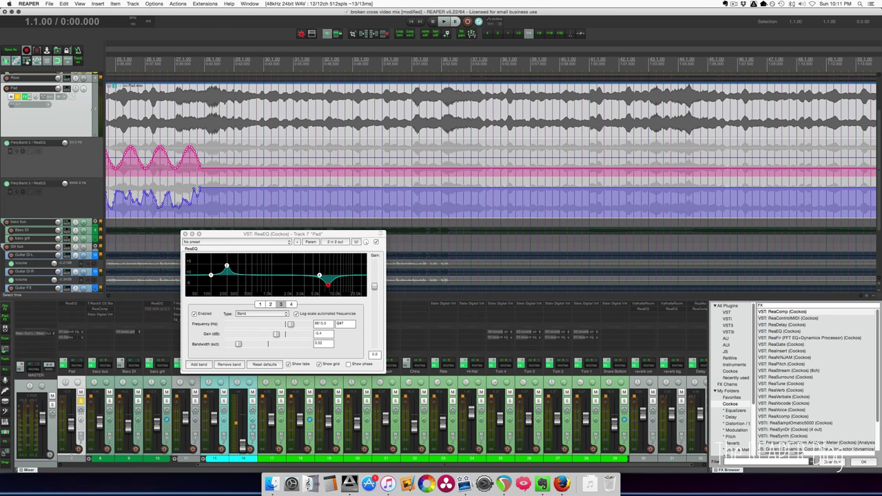
key("minus")
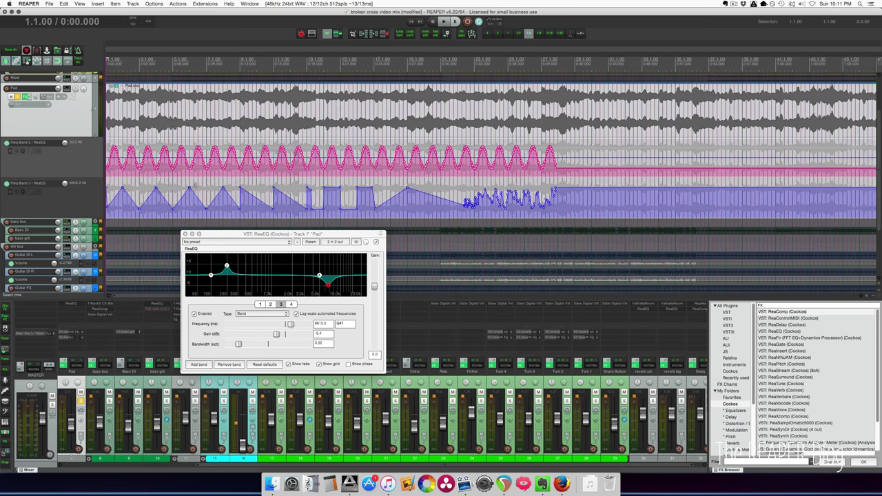